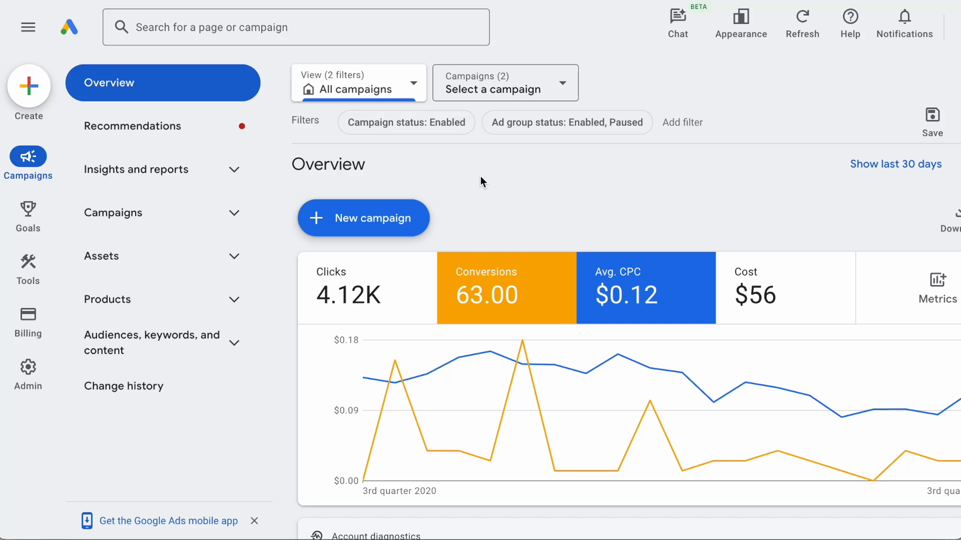
Open Audience manager in the shared library and start a new customer list segment
{"action": "left_click", "coordinate": [23, 269]}
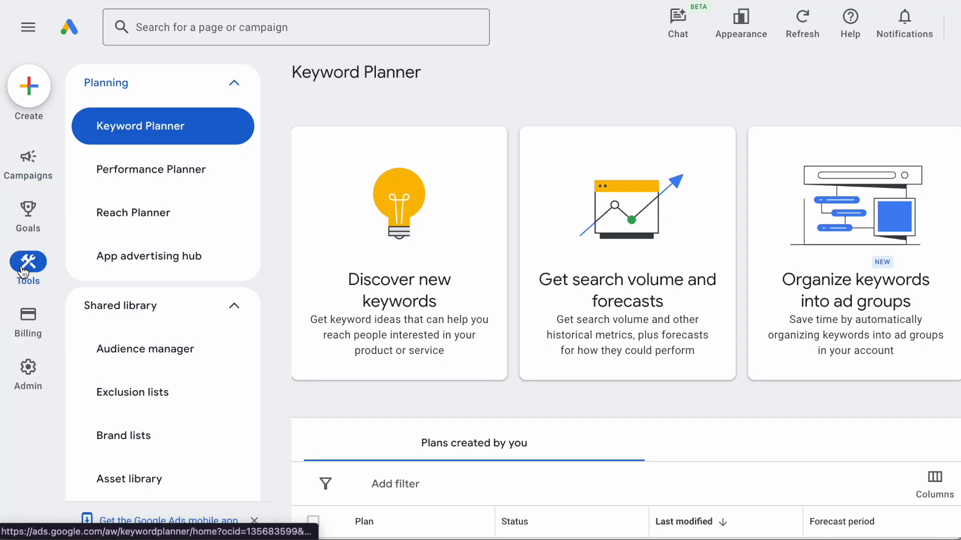
{"action": "left_click", "coordinate": [234, 309]}
{"action": "left_click", "coordinate": [235, 311]}
{"action": "left_click", "coordinate": [227, 351]}
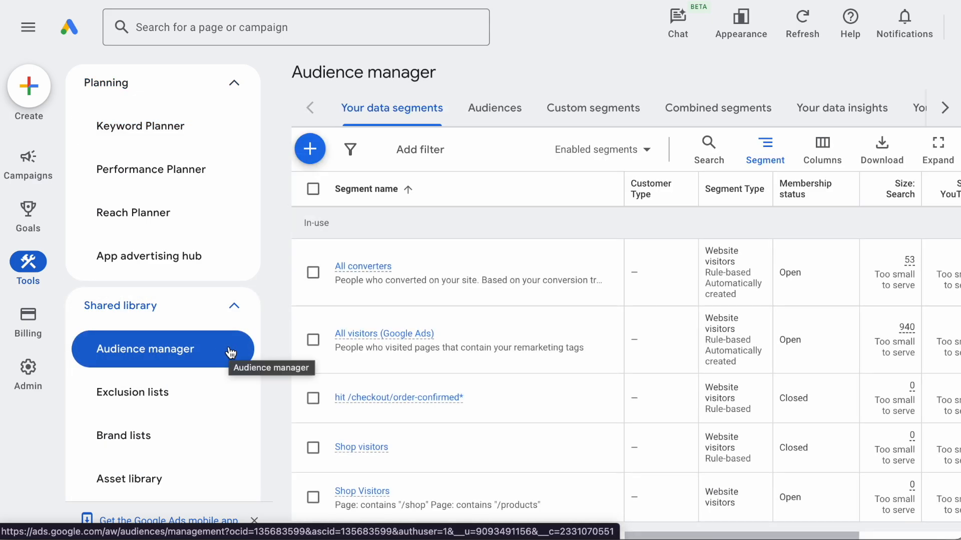
{"action": "left_click", "coordinate": [310, 150]}
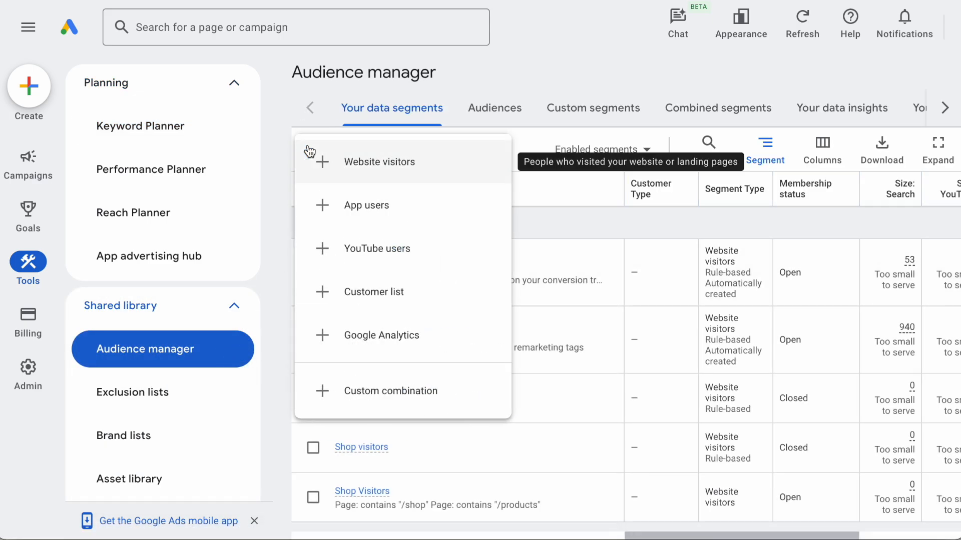
{"action": "left_click", "coordinate": [314, 295]}
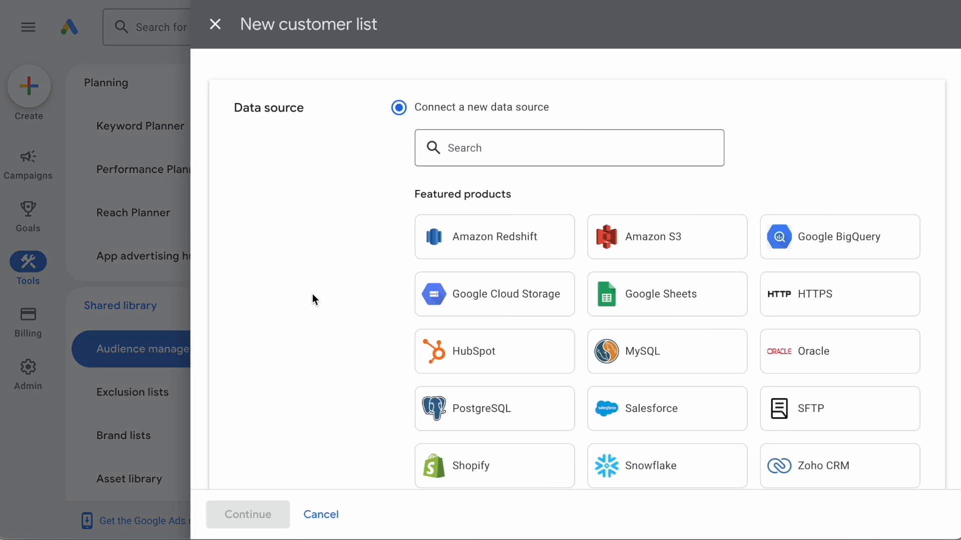
Choose Google Sheets with a direct connection as the new data source and continue to the connection setup
{"action": "left_click", "coordinate": [646, 304]}
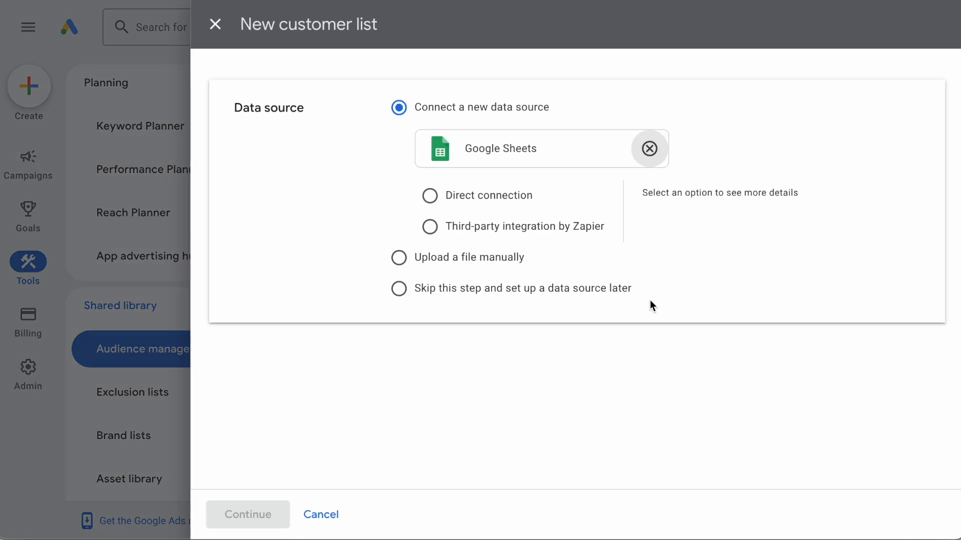
{"action": "left_click", "coordinate": [430, 196]}
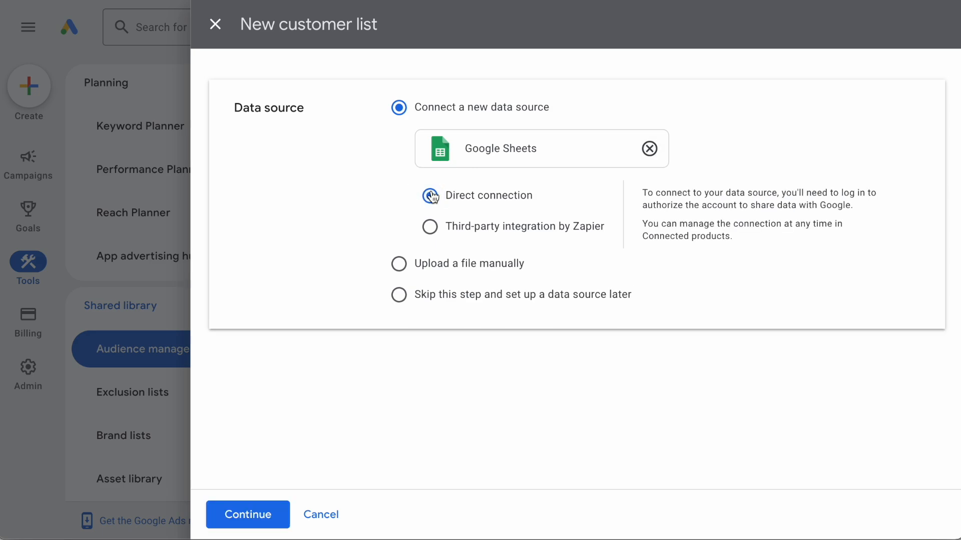
{"action": "left_click", "coordinate": [274, 510]}
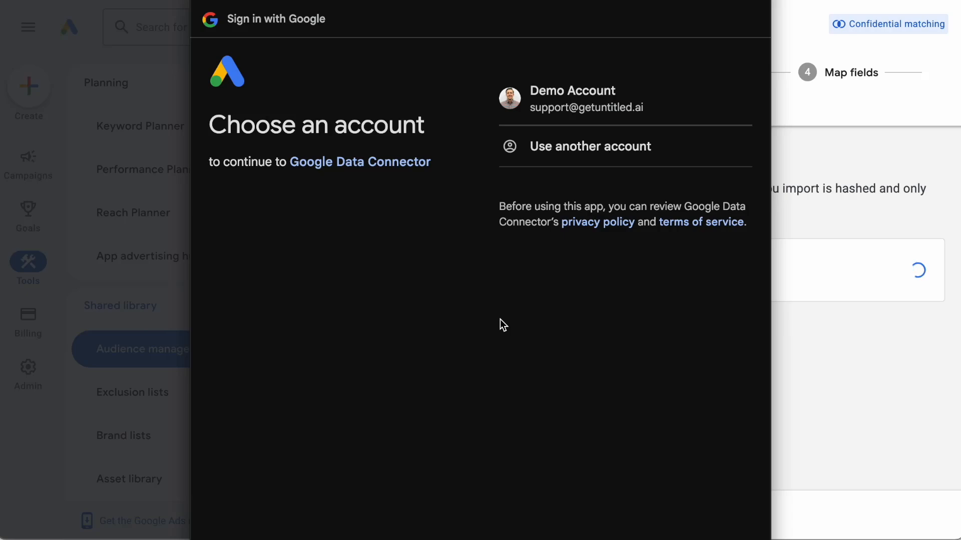
Authorize Google Data Connector with the demo Google account and complete linking the Google Sheets source
{"action": "left_click", "coordinate": [685, 106]}
{"action": "left_click", "coordinate": [661, 448]}
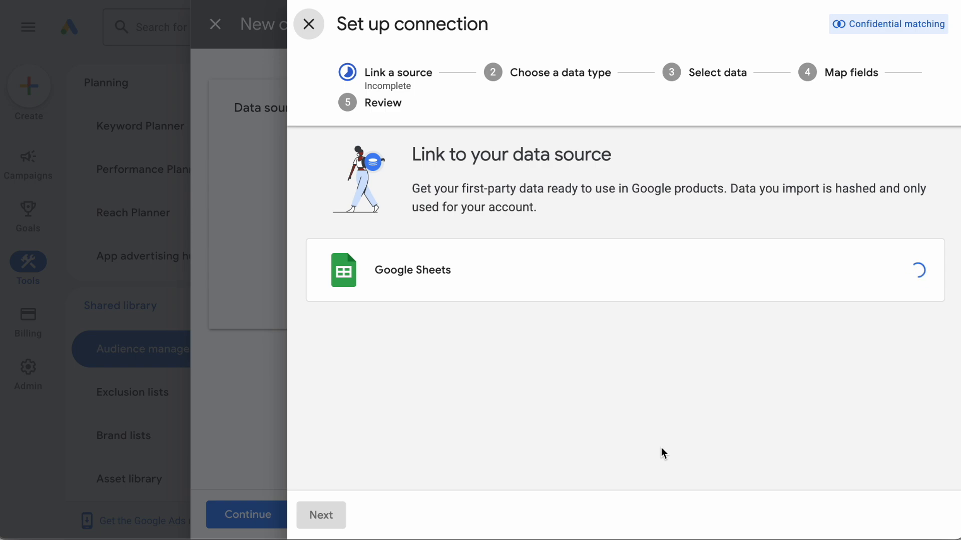
{"action": "left_click", "coordinate": [326, 519]}
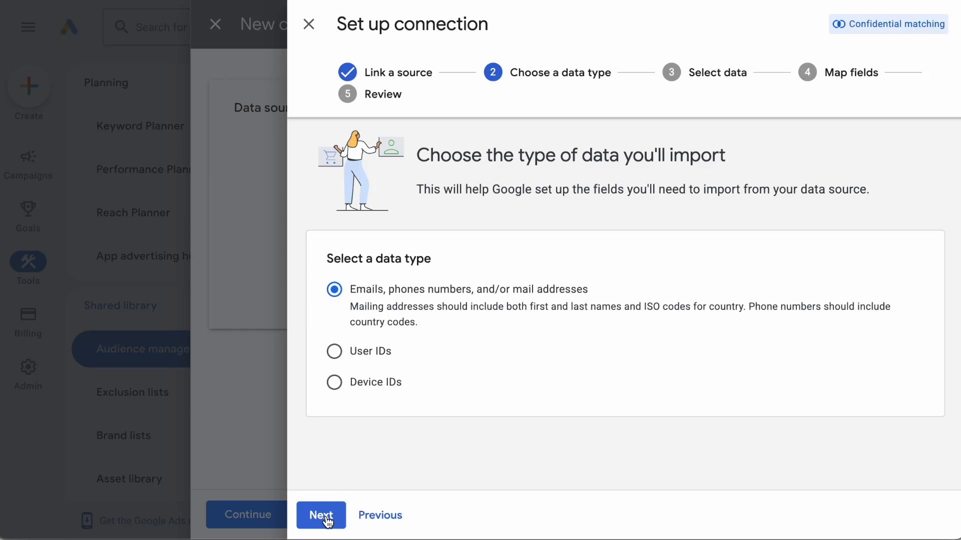
Accept emails, phone numbers and/or mail addresses as the data type and select the spreadsheet "Untitled Demo Data for Google Ads" for import
{"action": "left_click", "coordinate": [326, 517]}
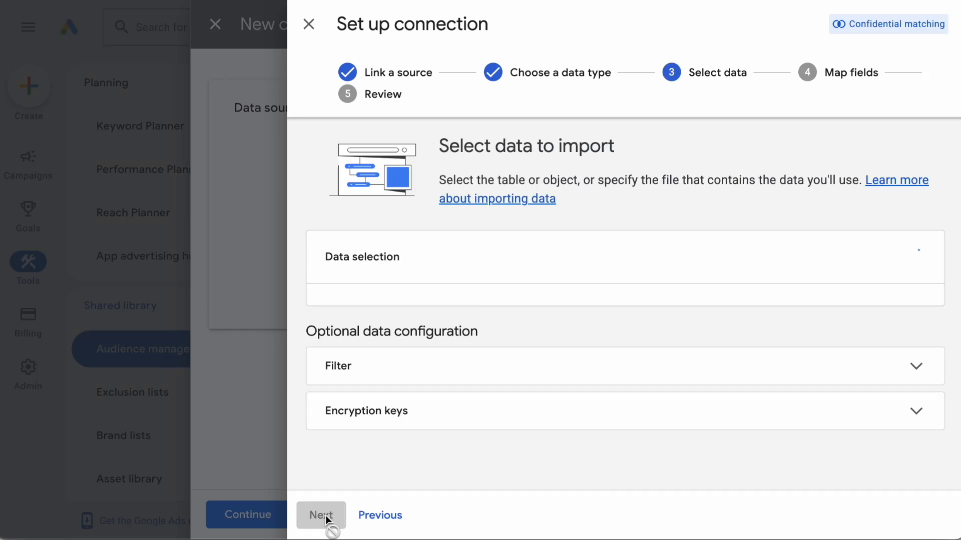
{"action": "left_click", "coordinate": [370, 332]}
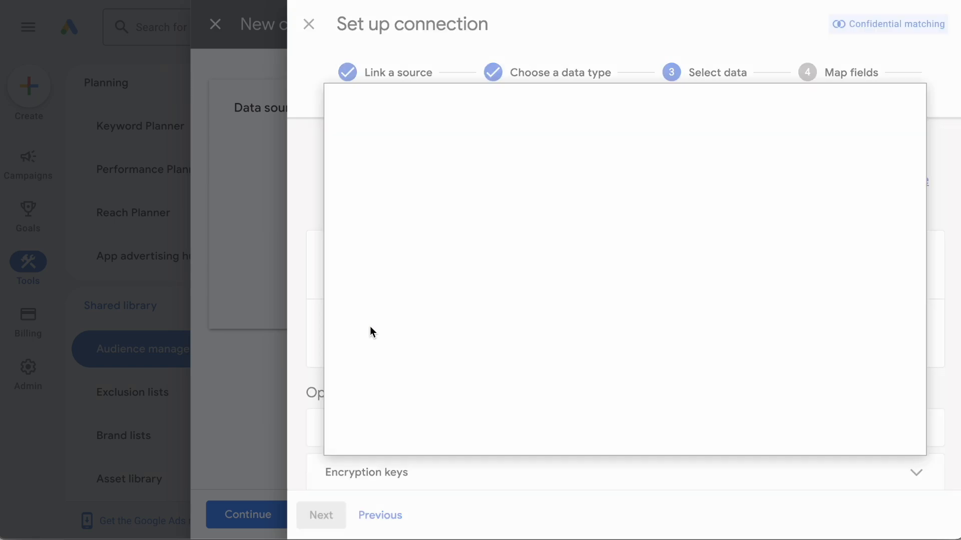
{"action": "left_click", "coordinate": [720, 323]}
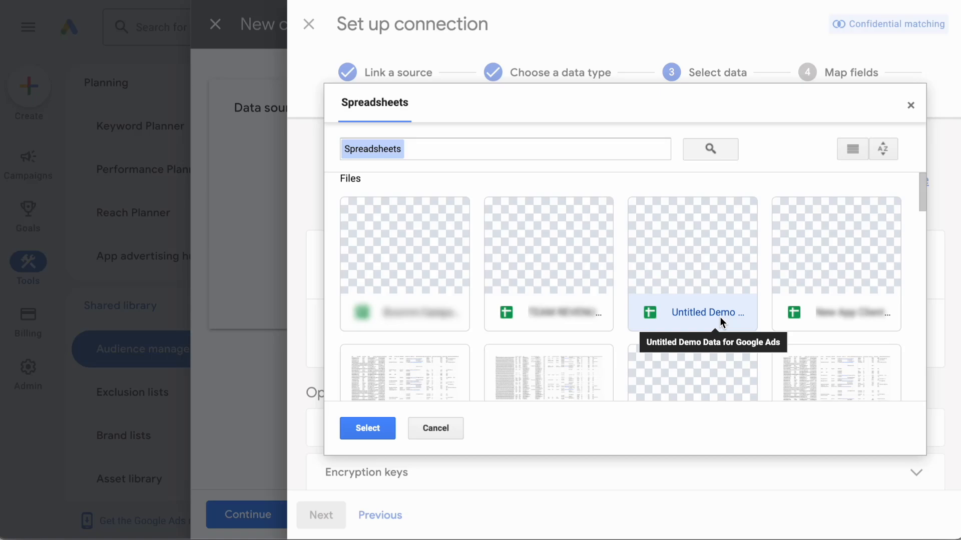
{"action": "left_click", "coordinate": [370, 432]}
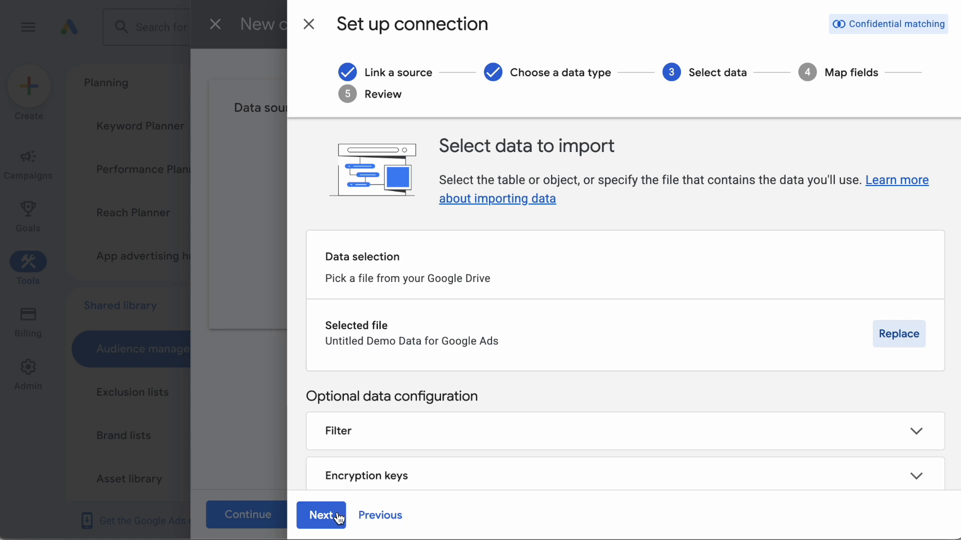
{"action": "left_click", "coordinate": [337, 511]}
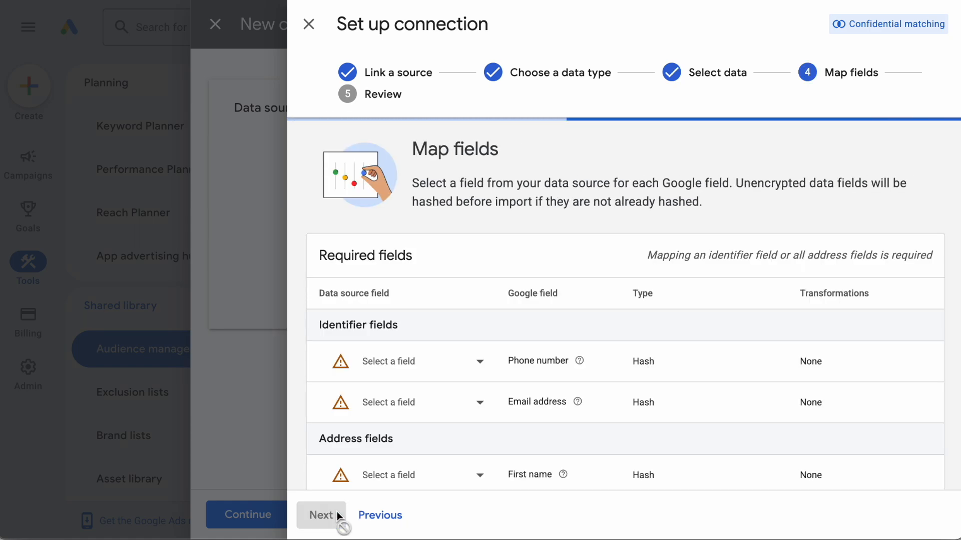
Clear the last name and first name mappings, keeping only email mapped, and proceed to the review
{"action": "scroll", "coordinate": [376, 466], "scroll_direction": "down", "scroll_amount": 3}
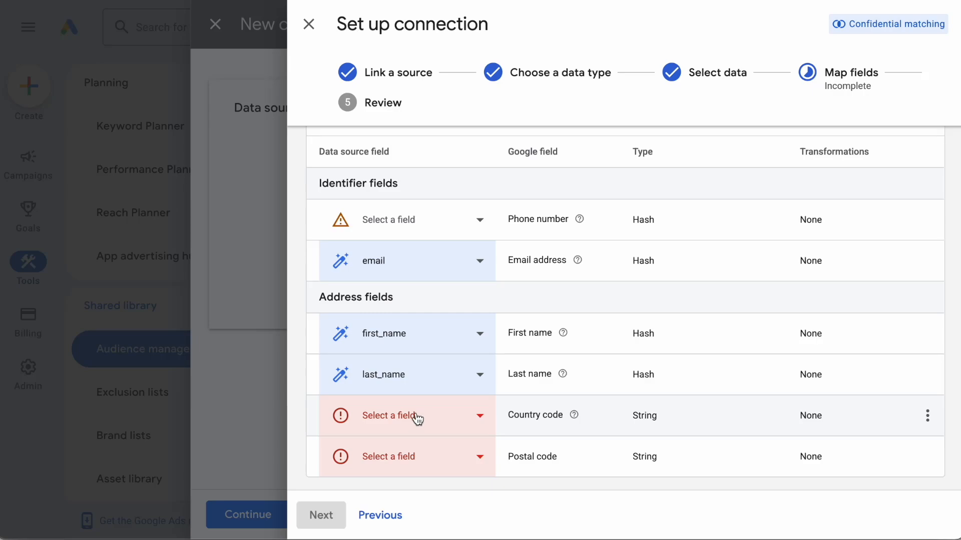
{"action": "left_click", "coordinate": [480, 383]}
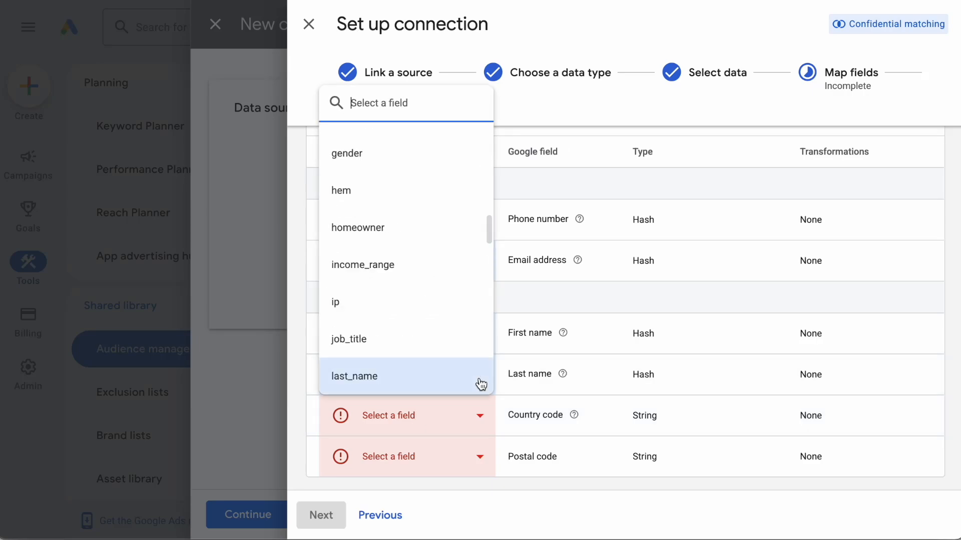
{"action": "type", "text": "none"}
{"action": "left_click", "coordinate": [350, 428]}
{"action": "left_click", "coordinate": [481, 334]}
{"action": "type", "text": "none"}
{"action": "left_click", "coordinate": [352, 381]}
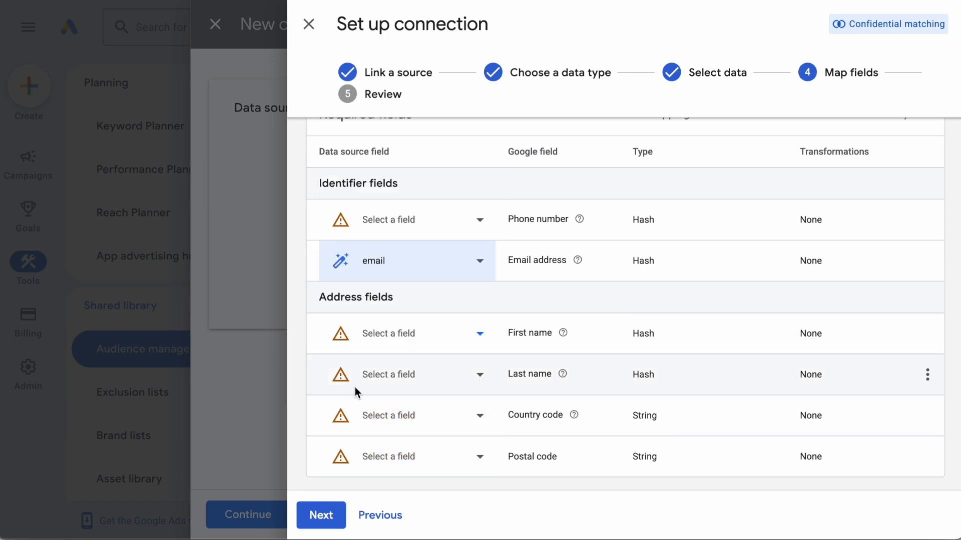
{"action": "left_click", "coordinate": [336, 518]}
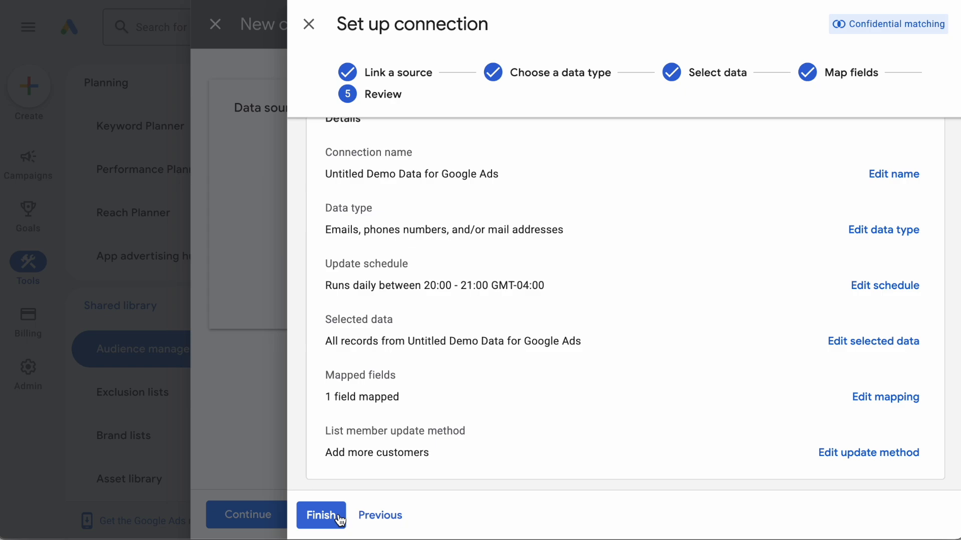
Set the daily update schedule's start time to between 1 PM and 2 PM and finish the connection setup
{"action": "left_click", "coordinate": [866, 287]}
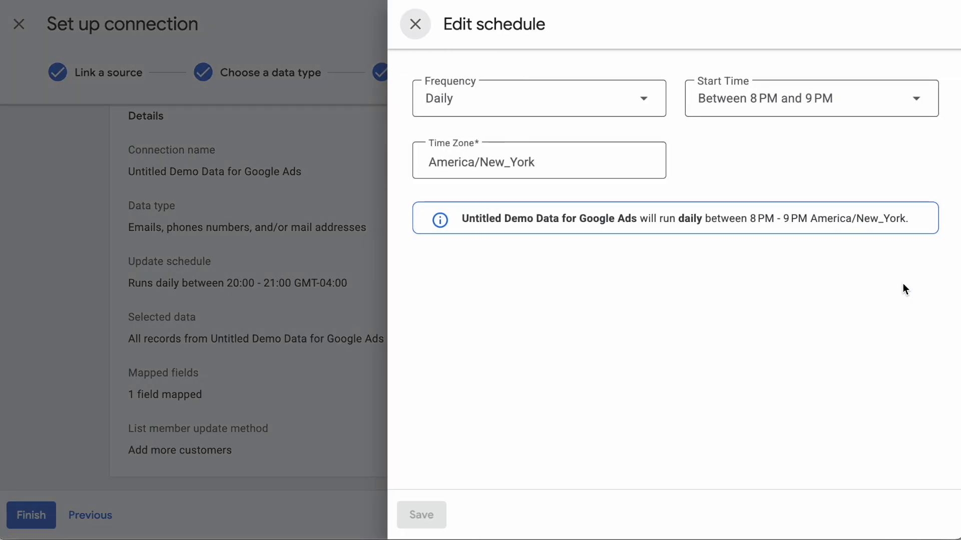
{"action": "left_click", "coordinate": [918, 100]}
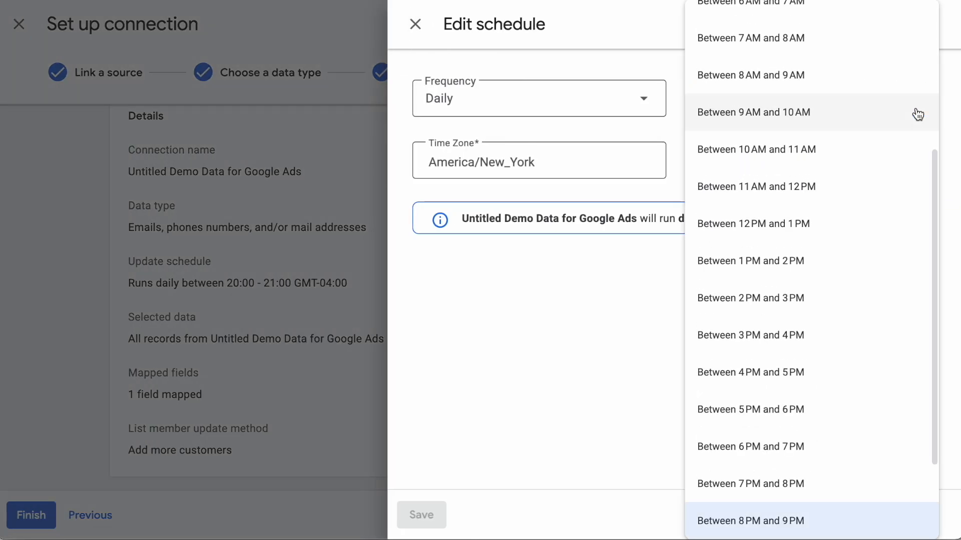
{"action": "left_click", "coordinate": [833, 265]}
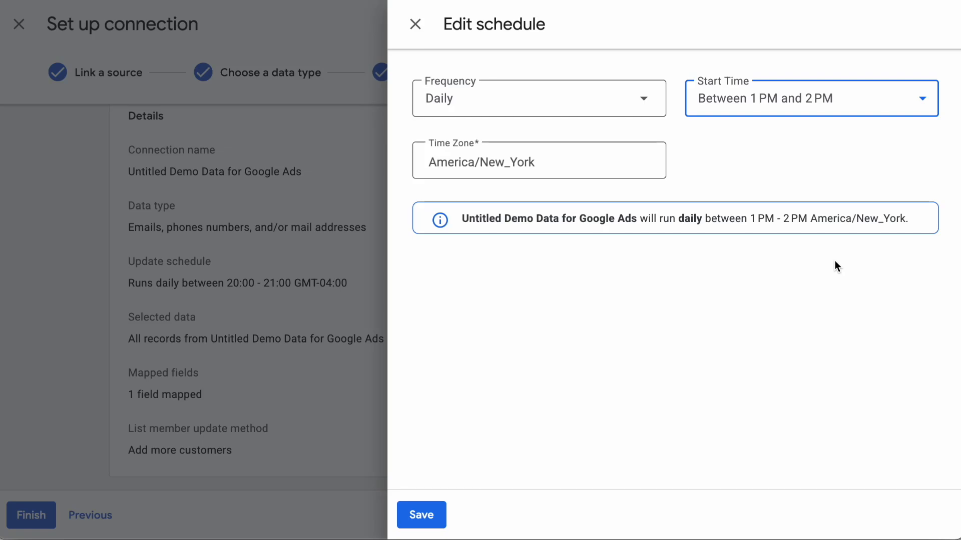
{"action": "left_click", "coordinate": [424, 515]}
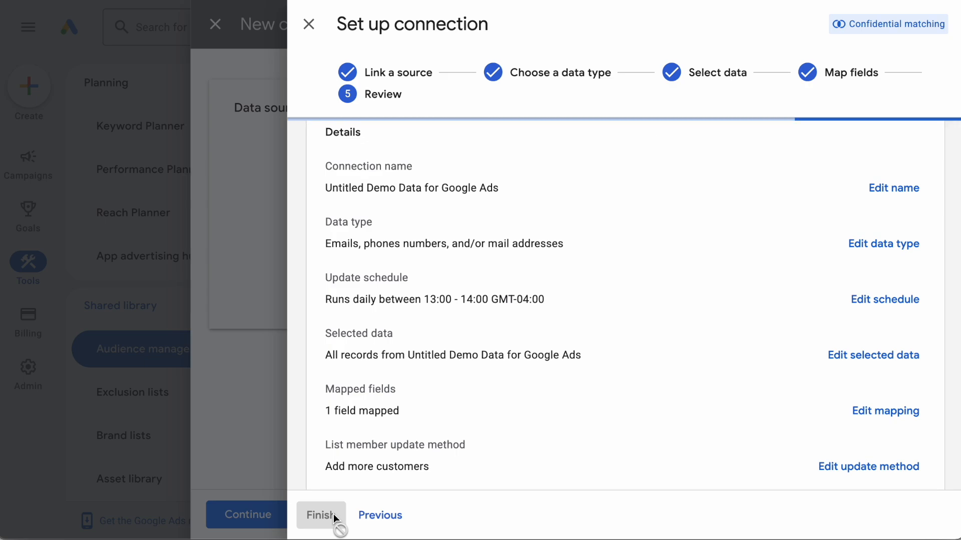
{"action": "left_click", "coordinate": [333, 516]}
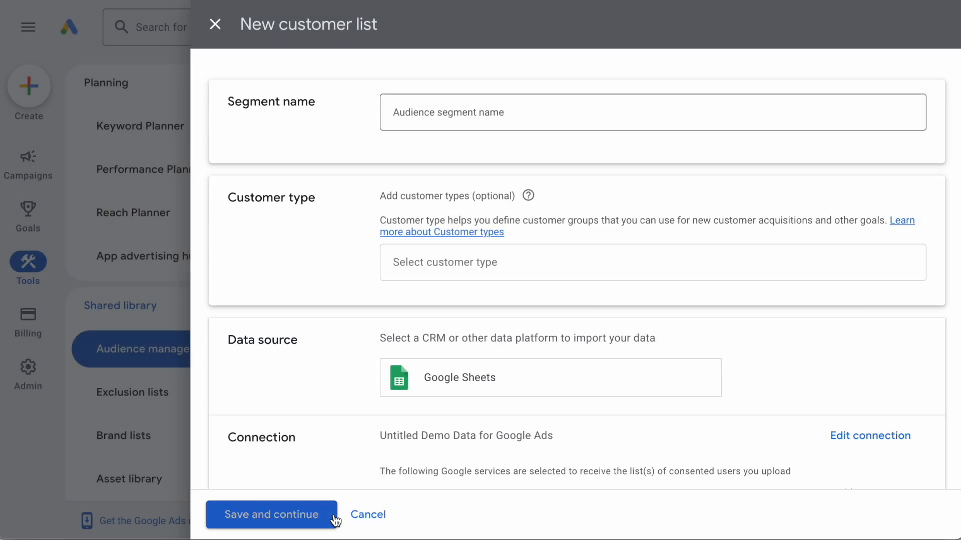
Name the segment "Visitors to /products page" and confirm that the data complies with Google's Customer Match policies
{"action": "left_click", "coordinate": [459, 108]}
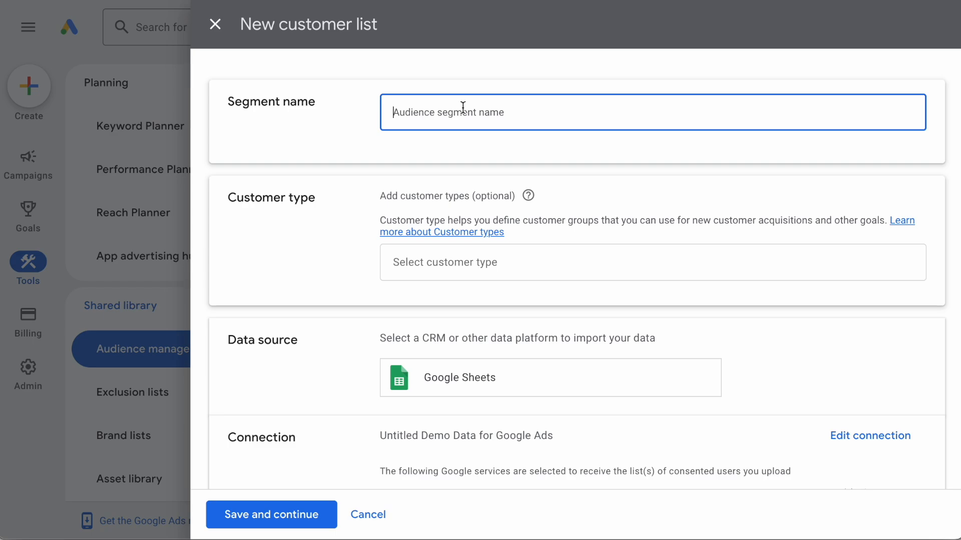
{"action": "type", "text": "Visitors to /products page"}
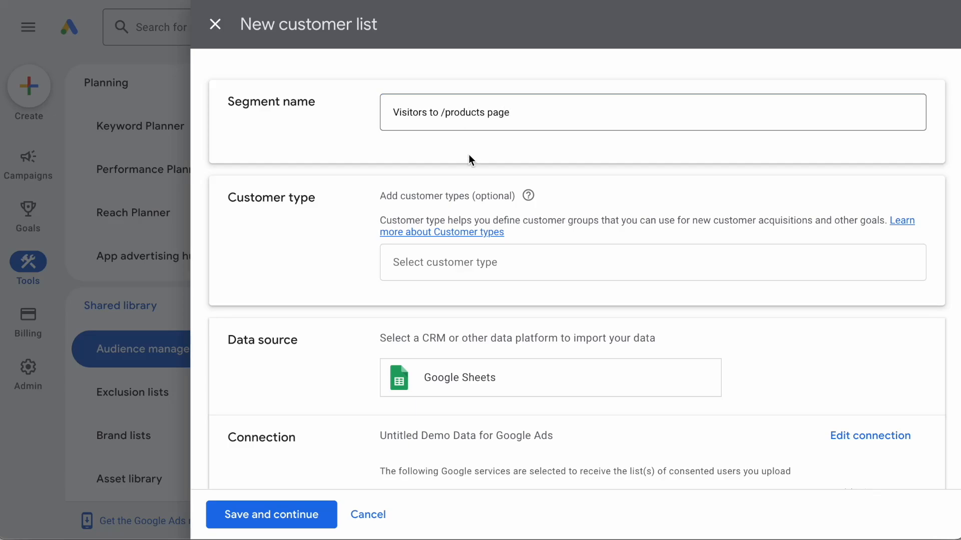
{"action": "scroll", "coordinate": [470, 161], "scroll_direction": "down", "scroll_amount": 5}
{"action": "scroll", "coordinate": [471, 162], "scroll_direction": "down", "scroll_amount": 2}
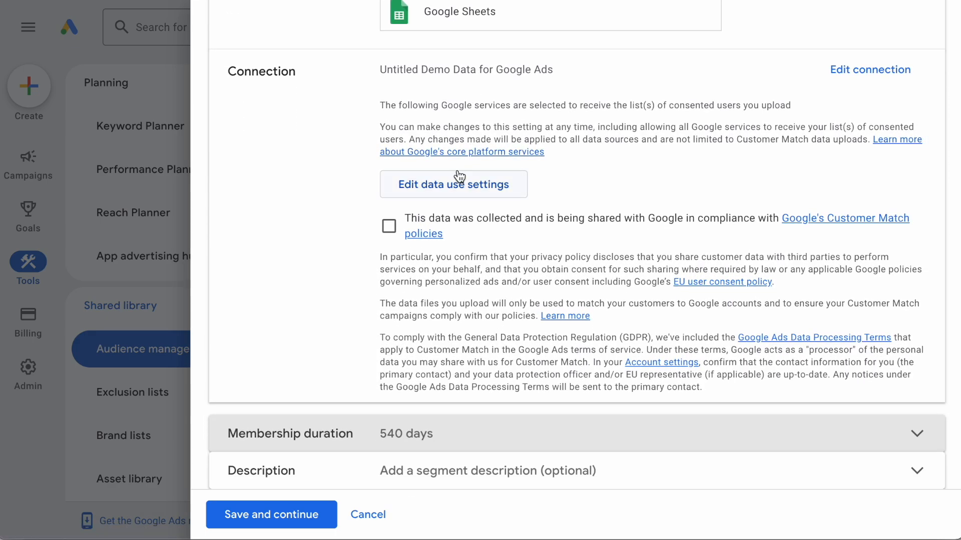
{"action": "left_click", "coordinate": [389, 227]}
{"action": "scroll", "coordinate": [389, 229], "scroll_direction": "down", "scroll_amount": 1}
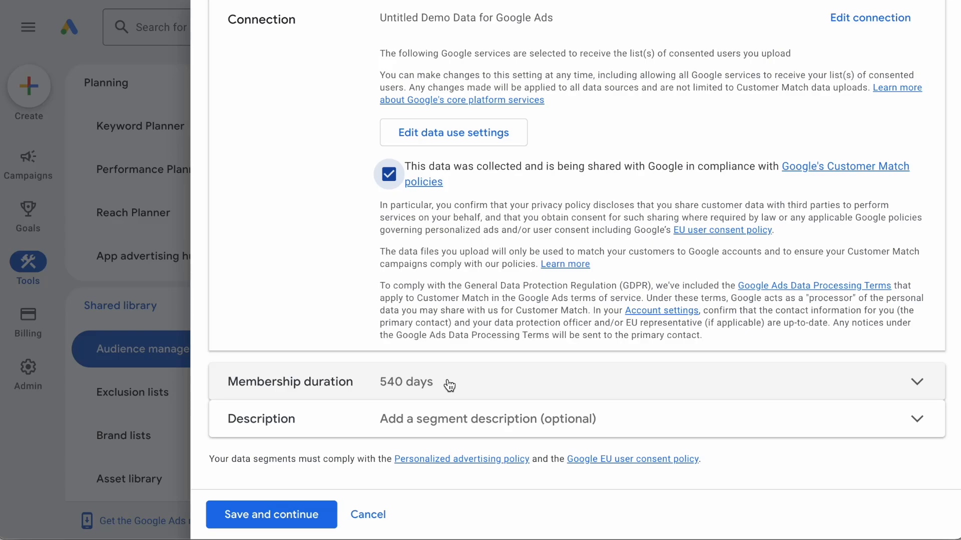
Save the new customer list and close its summary to return to the data segments
{"action": "left_click", "coordinate": [453, 384]}
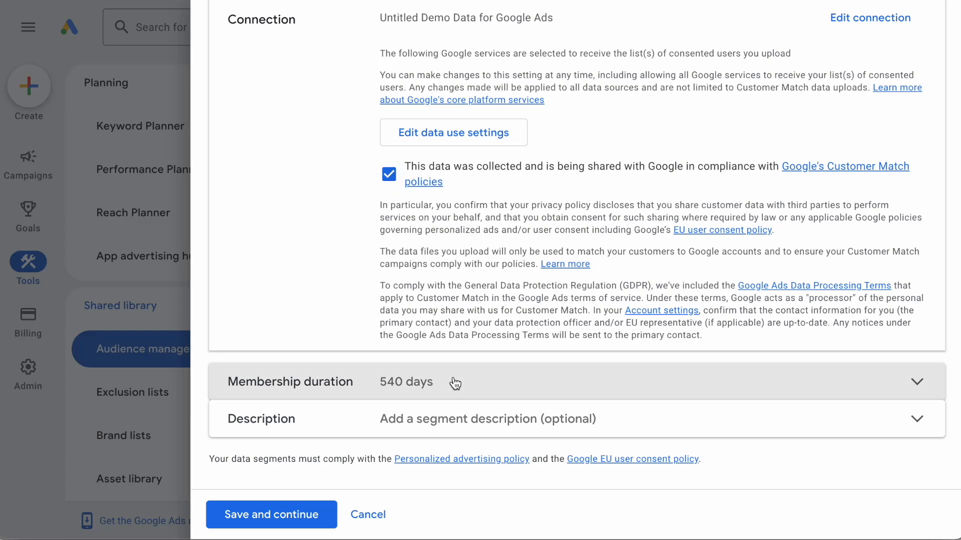
{"action": "left_click", "coordinate": [325, 514]}
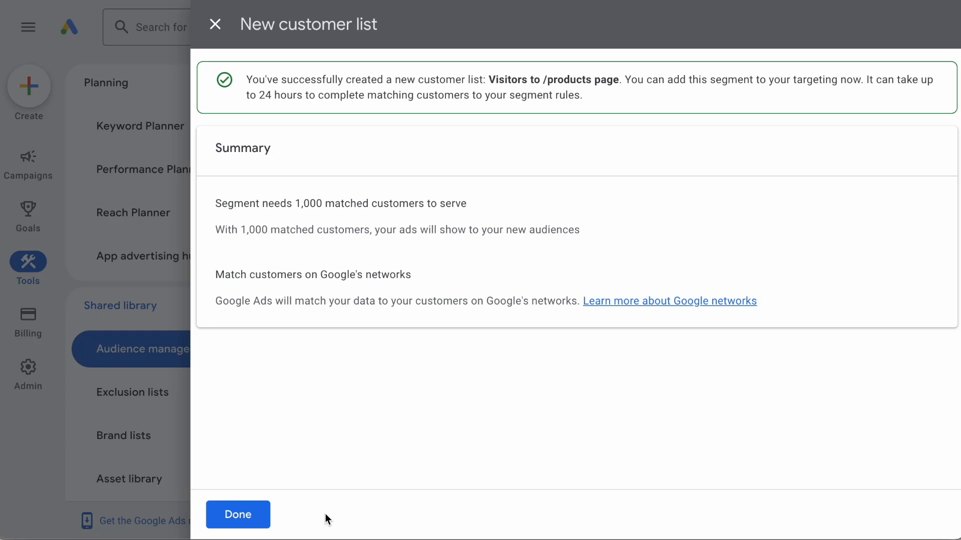
{"action": "left_click", "coordinate": [257, 519]}
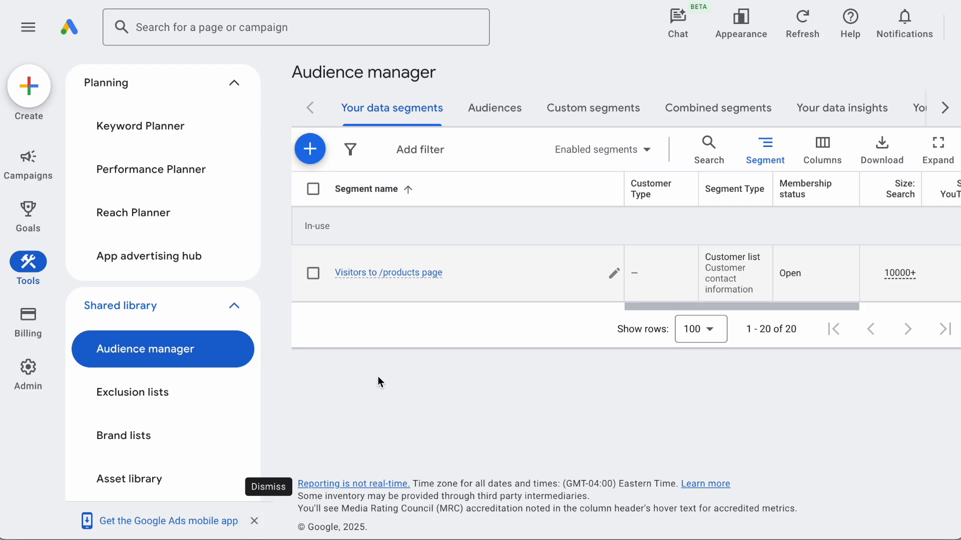